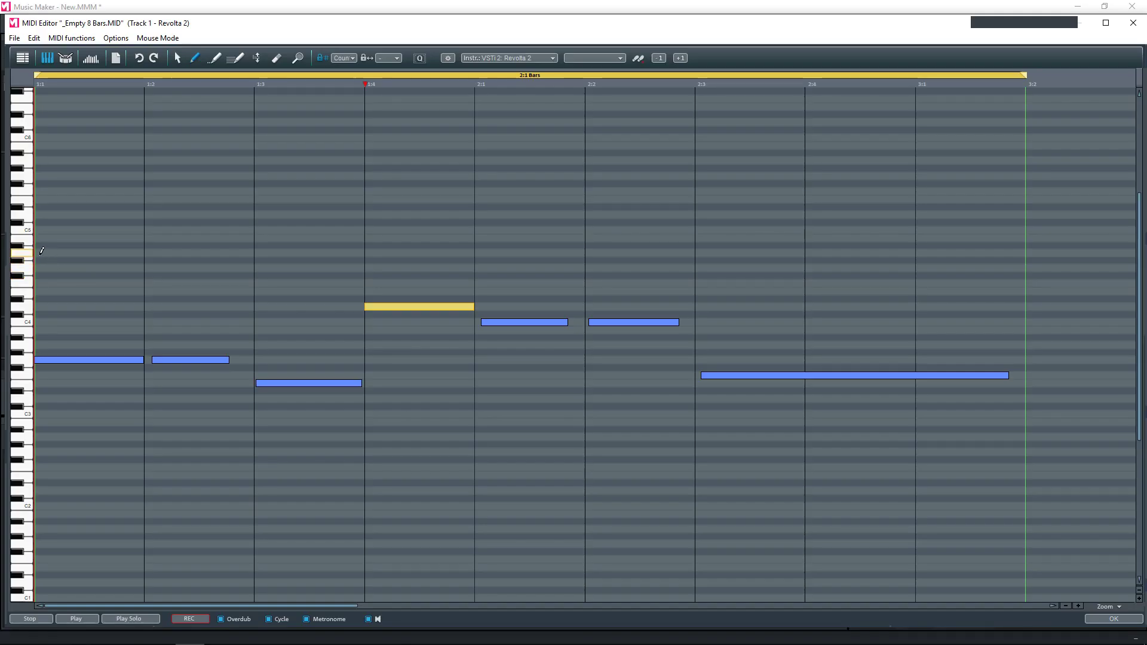
Draw a note in the MIDI Editor's piano roll.
drag(41, 251, 191, 266)
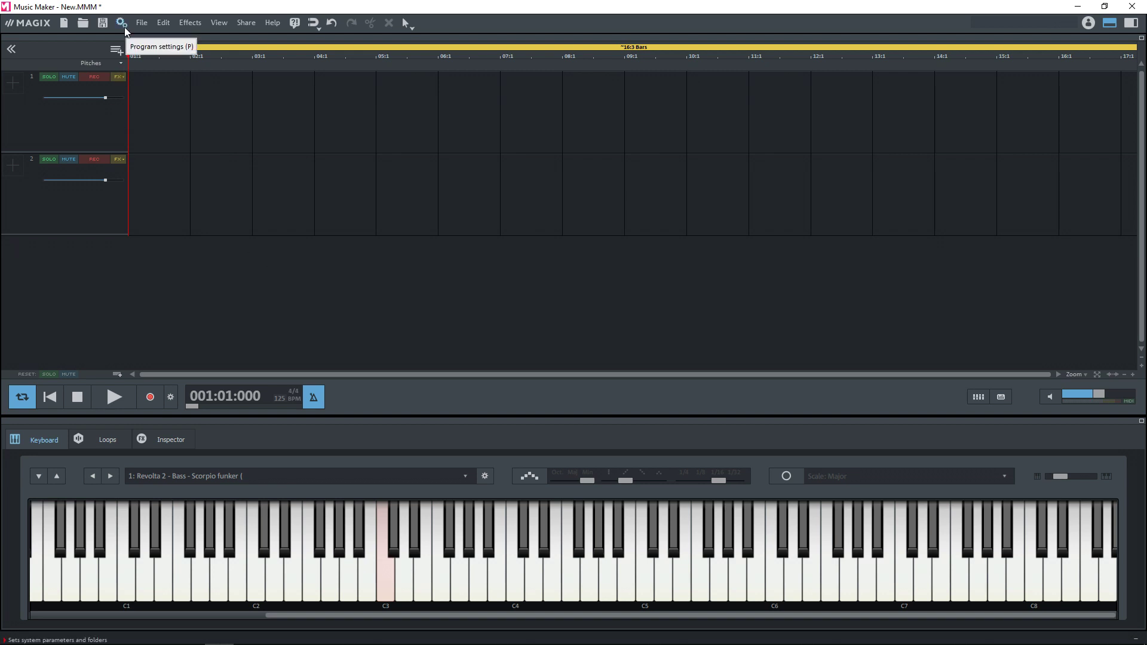
click(125, 29)
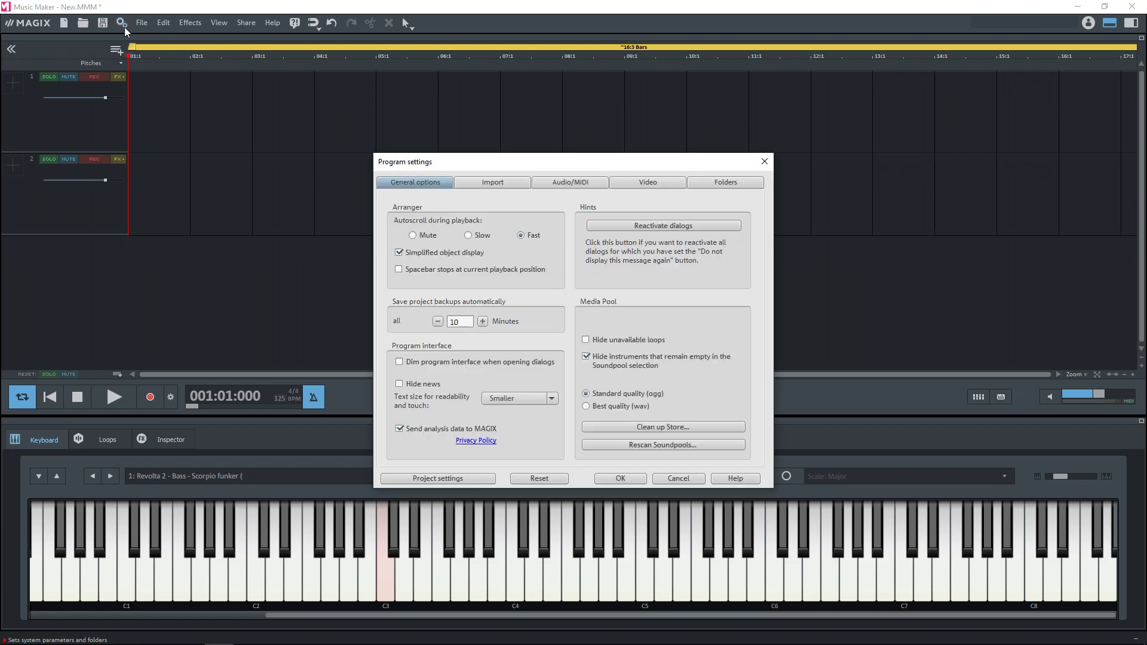
click(570, 183)
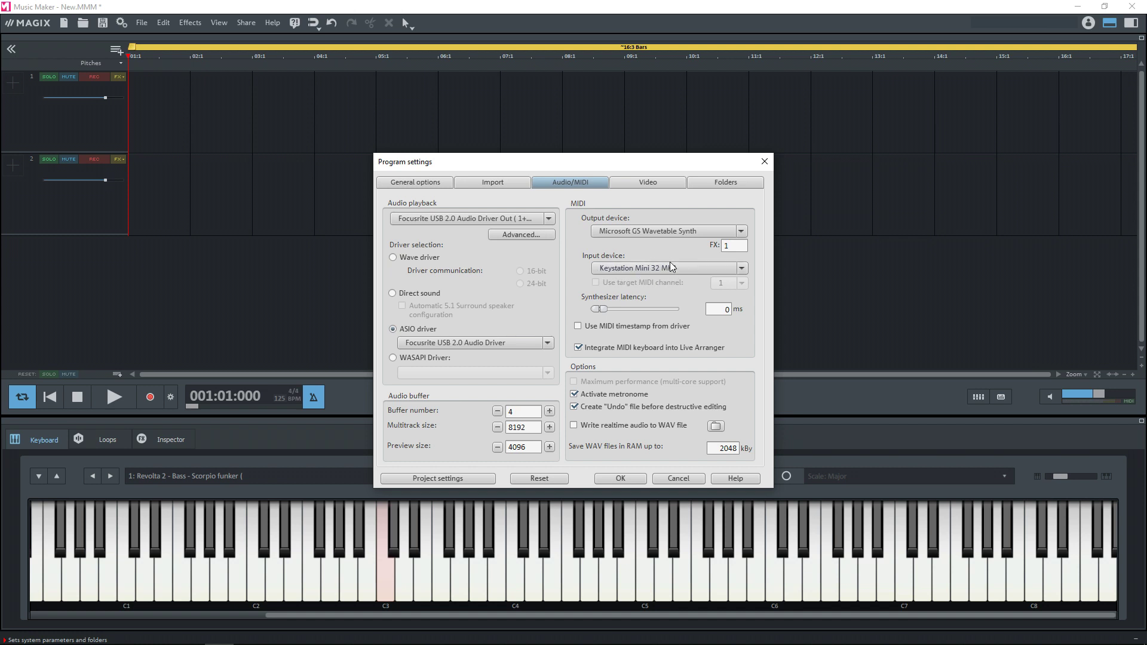
click(632, 478)
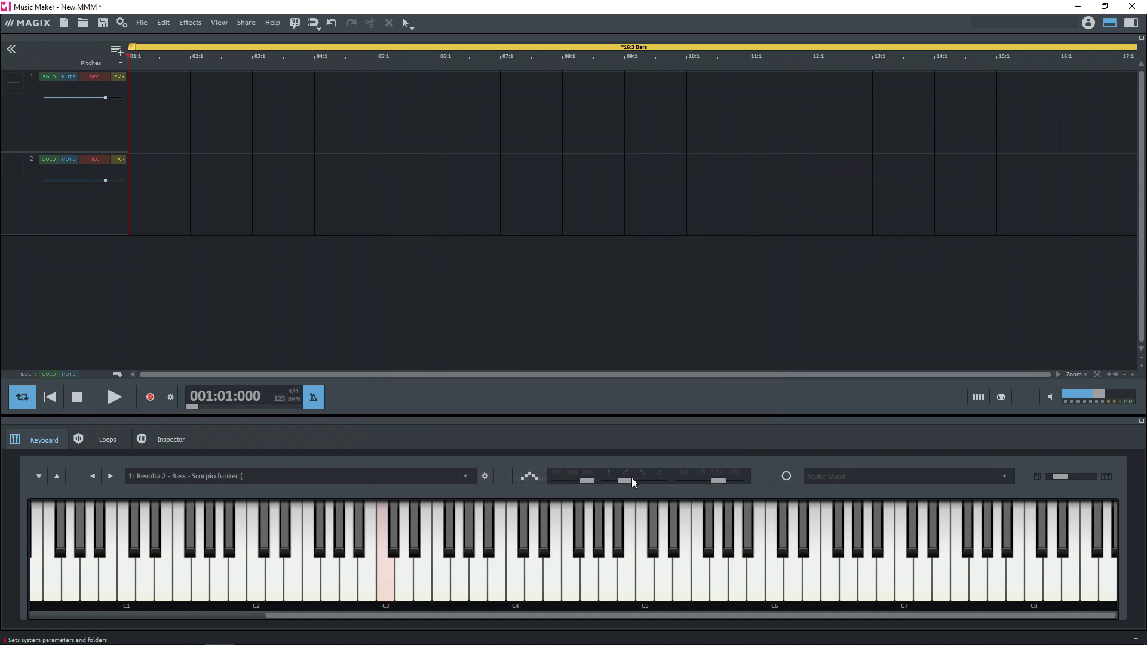
click(1132, 43)
Place Revolta 2 at the start of track 1 and delete its demo MIDI clip.
drag(920, 462, 190, 110)
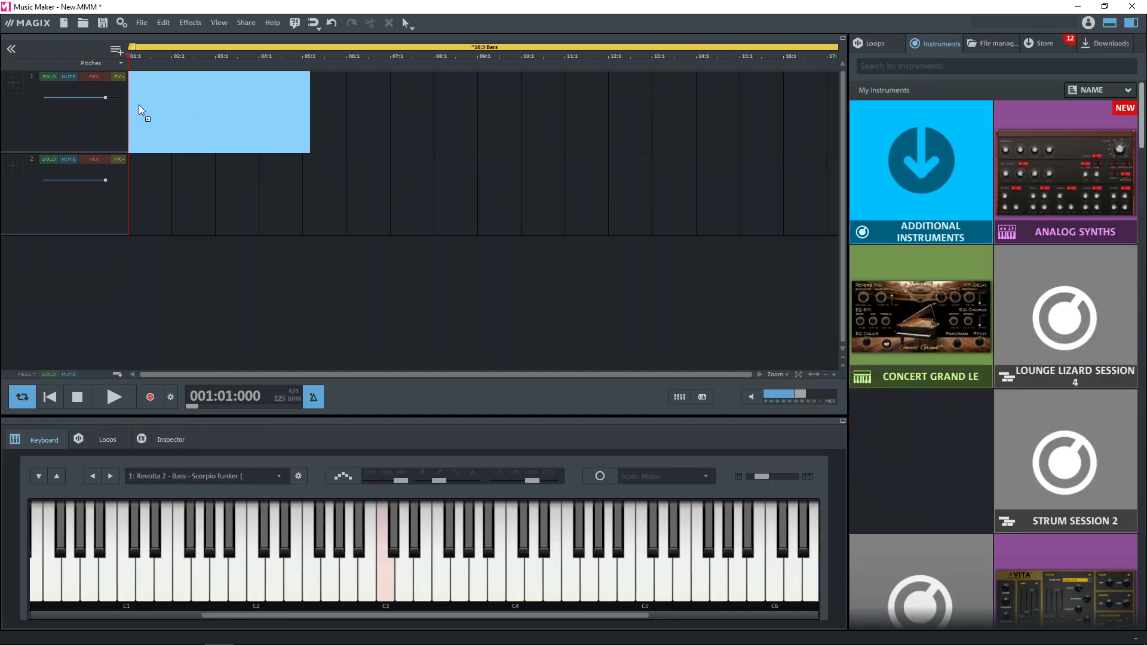
drag(191, 110, 139, 110)
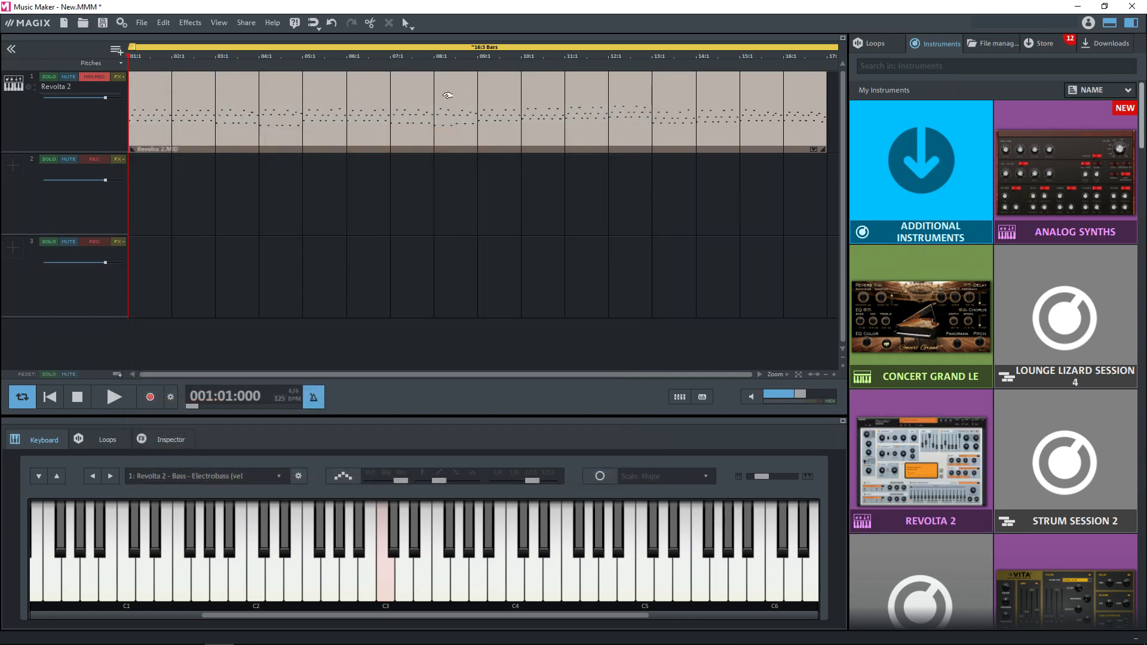
click(359, 108)
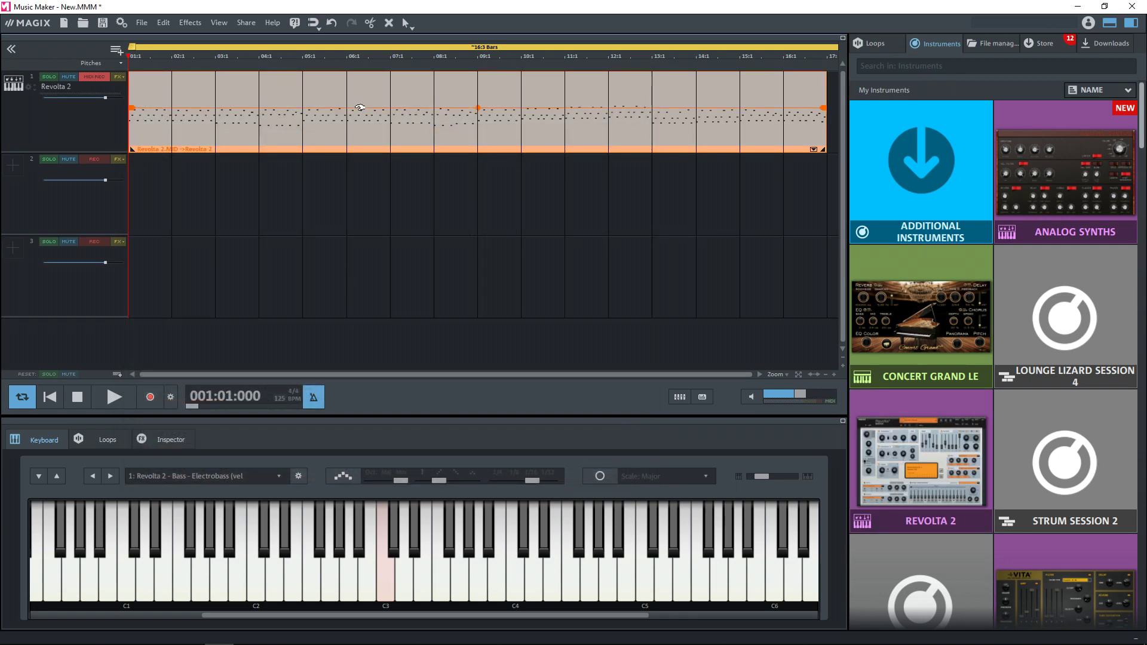
key(Delete)
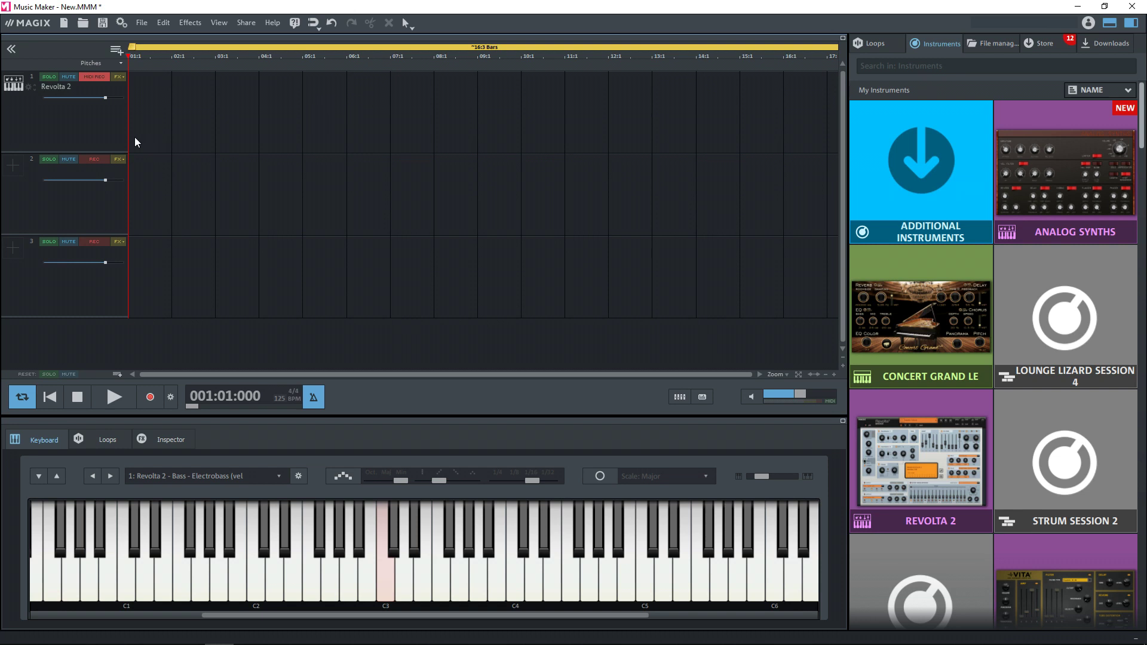
click(93, 77)
Record a short bass phrase on track 1 in MIDI REC mode and open it in the MIDI Editor.
click(98, 79)
click(151, 397)
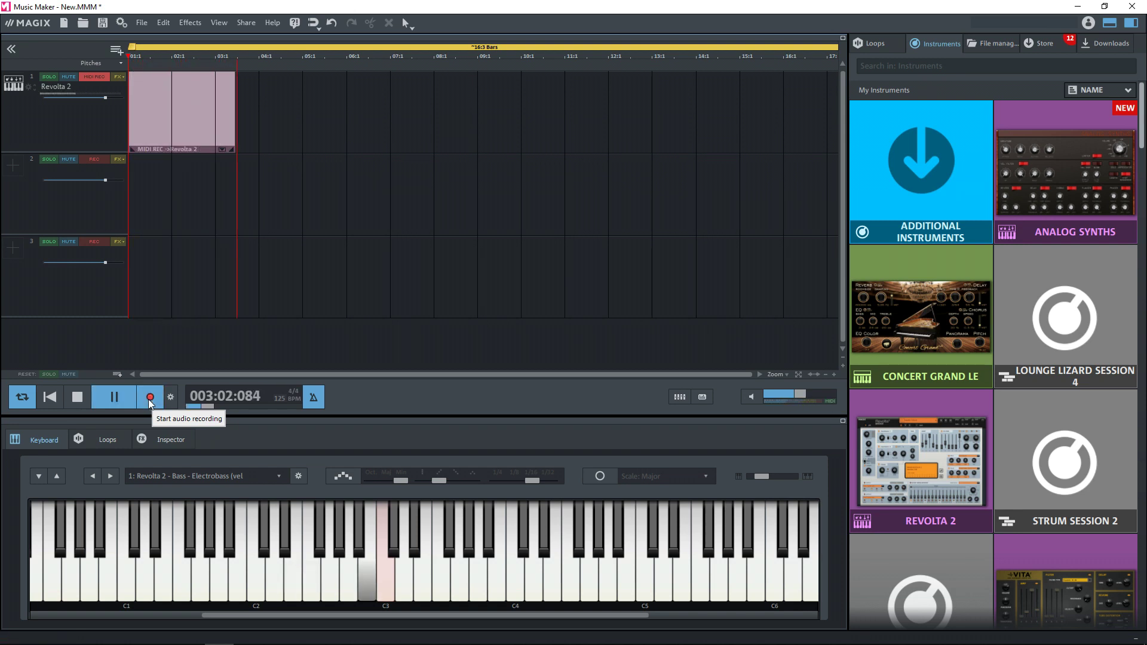
click(151, 397)
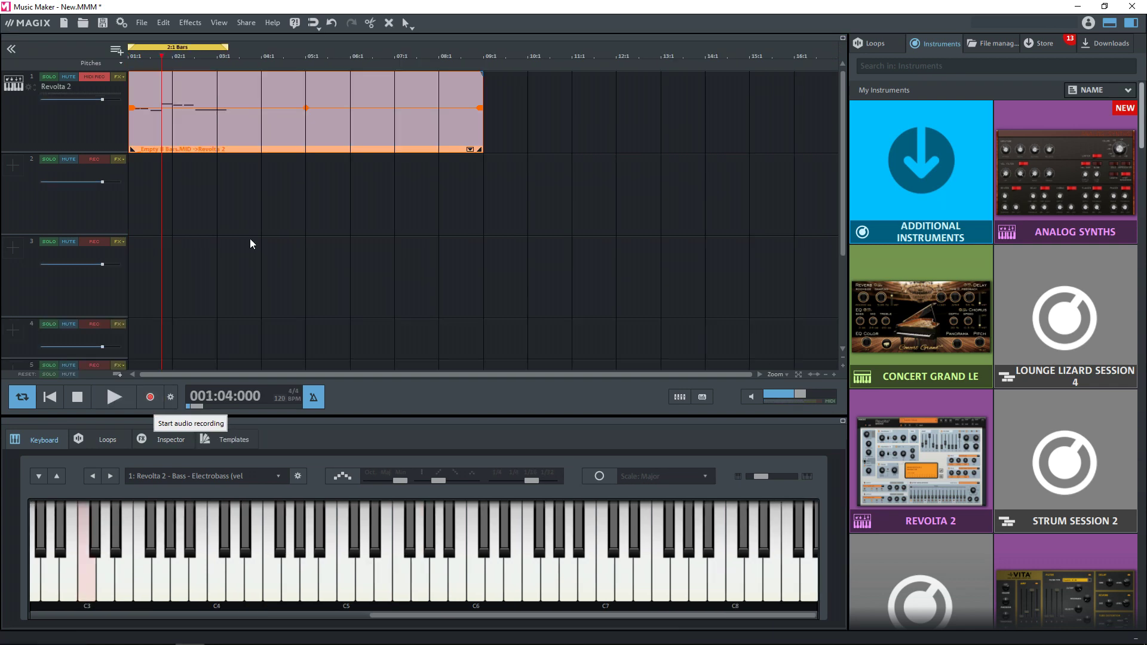
double_click(259, 136)
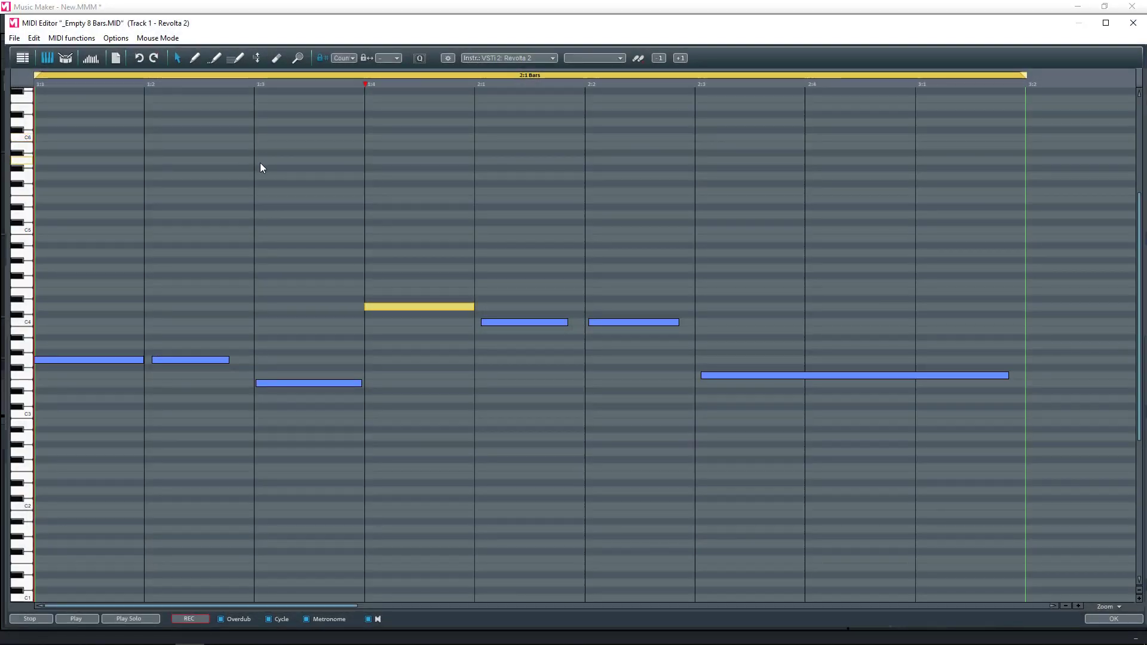
Quantize all recorded bass notes, then select the low note on the third beat.
mouse_move(75, 158)
mouse_down()
mouse_move(176, 372)
mouse_move(817, 497)
mouse_up()
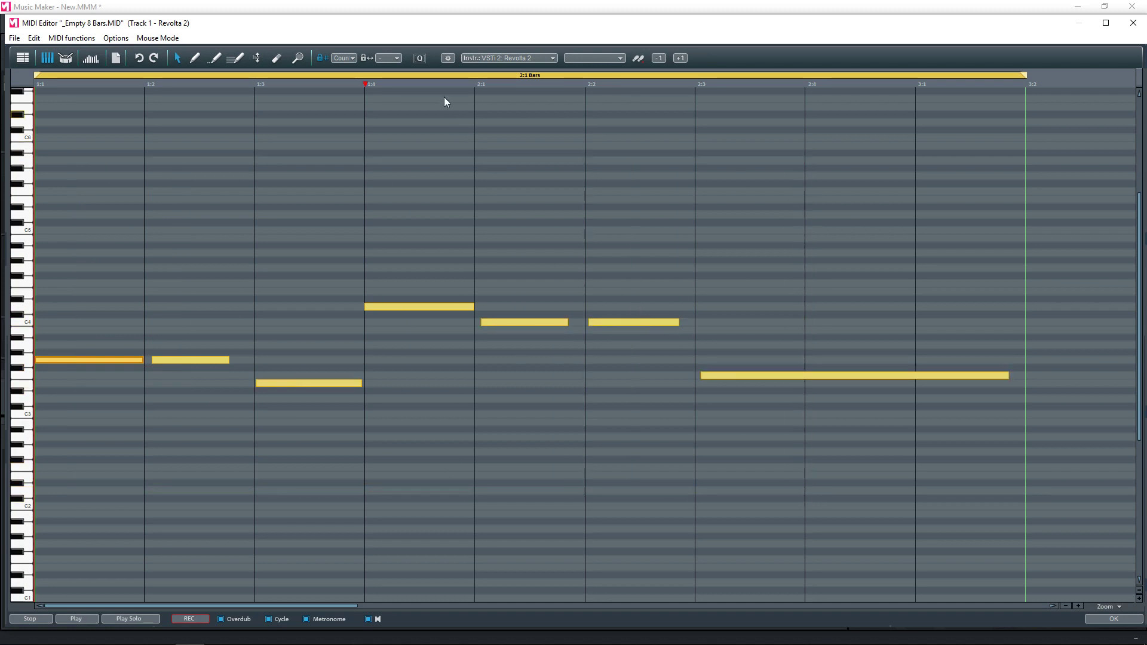
click(419, 59)
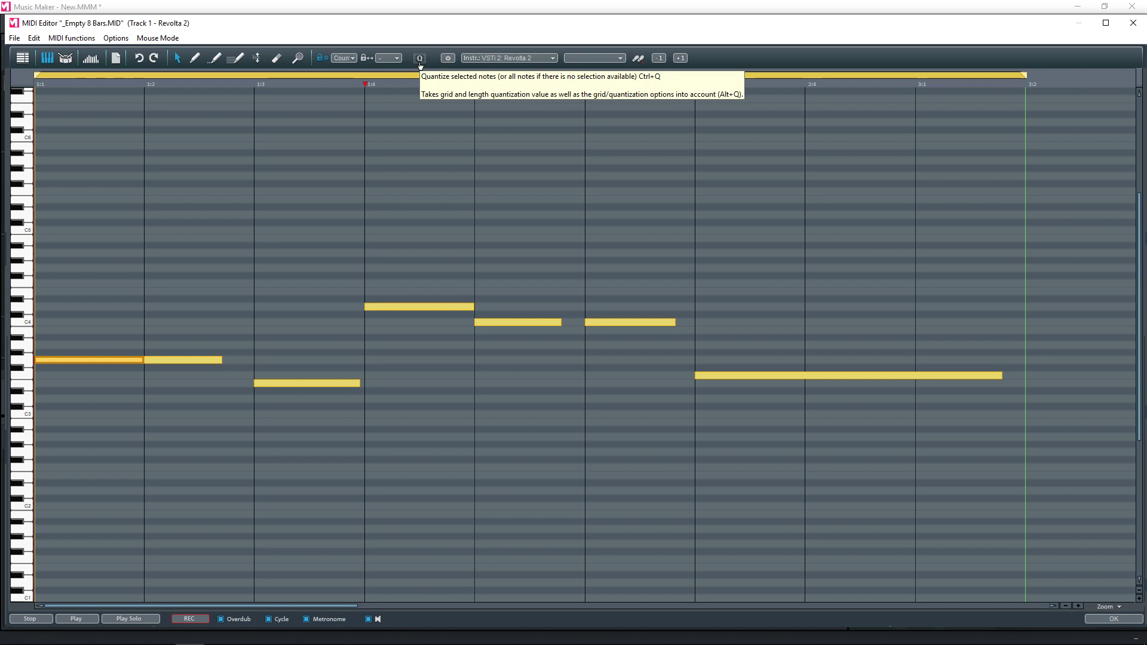
click(292, 316)
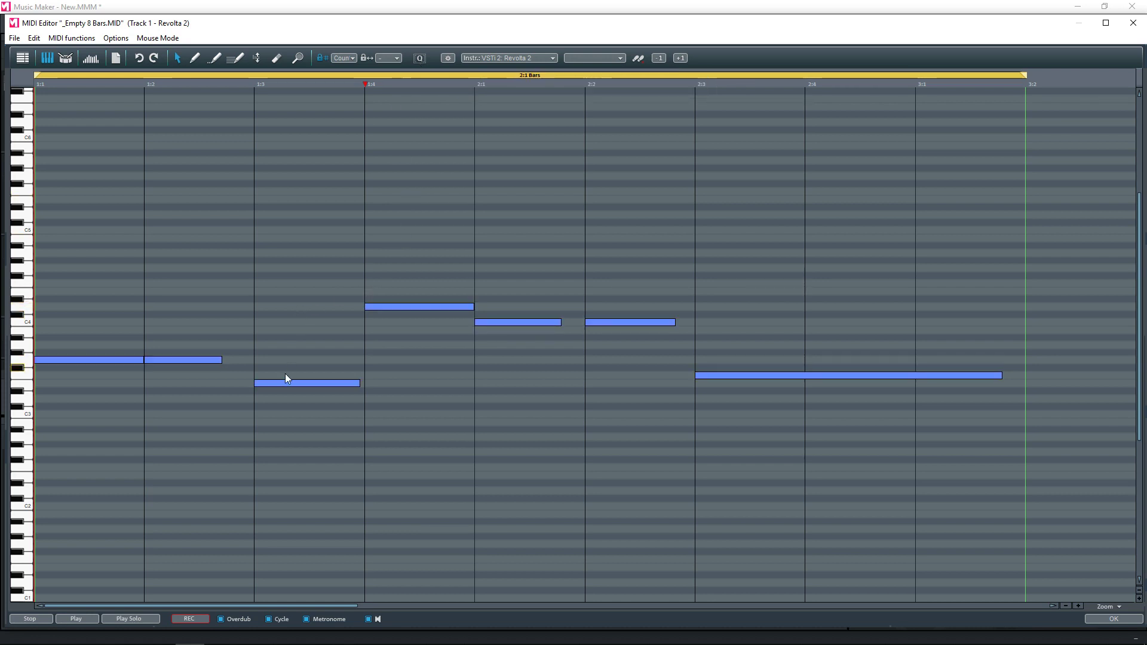
click(266, 385)
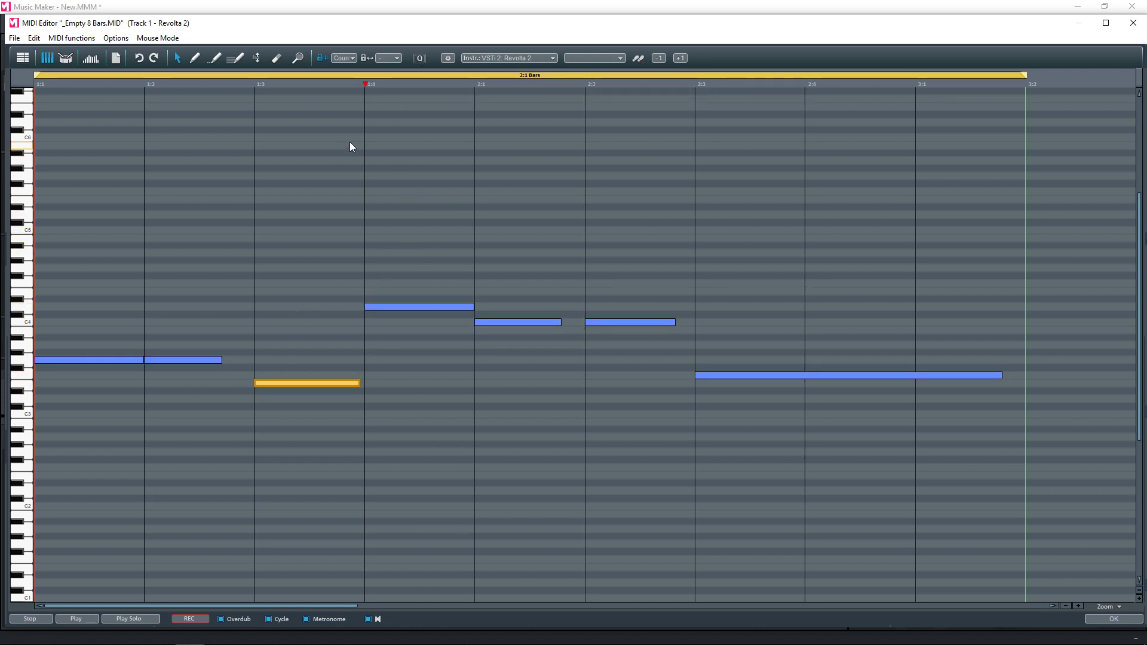
click(345, 60)
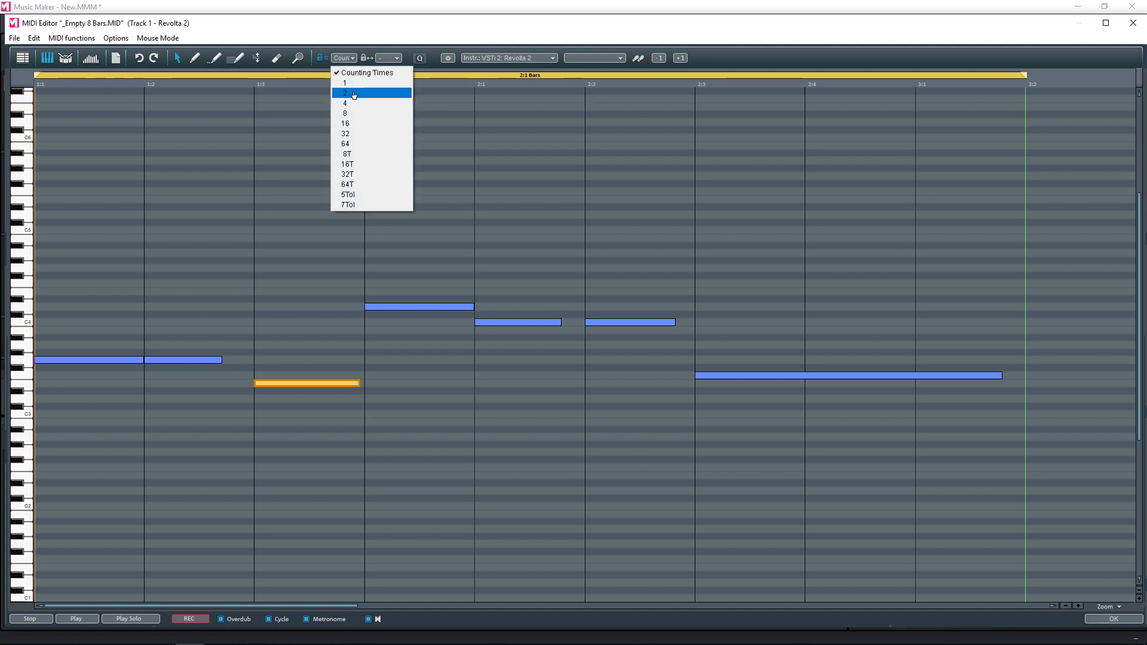
click(353, 116)
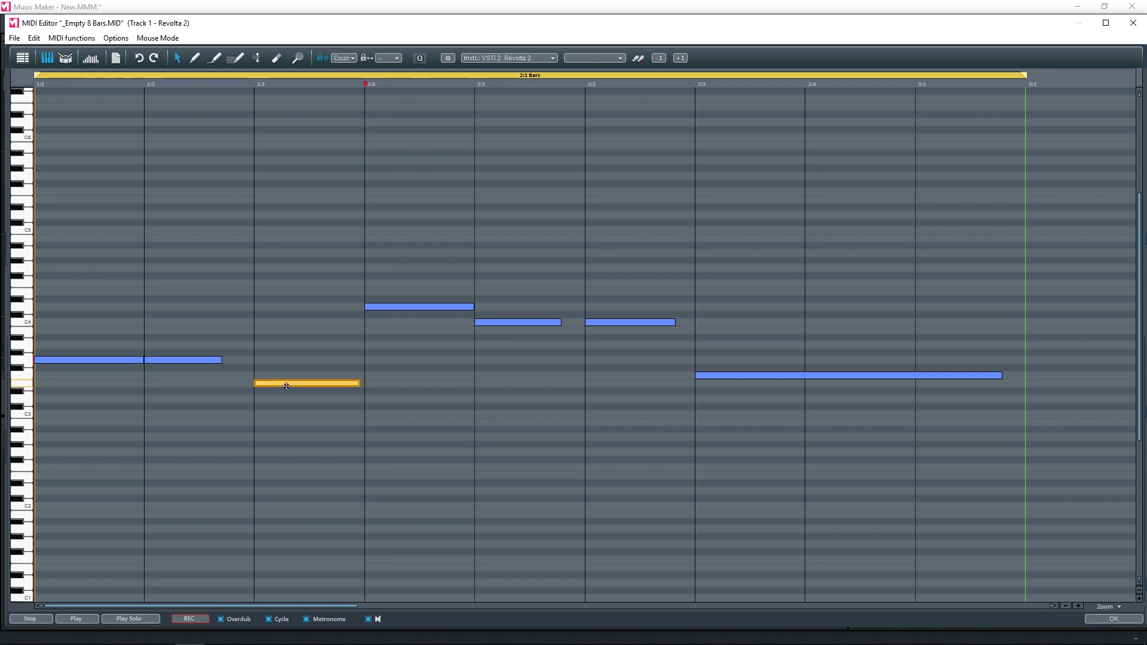
mouse_move(268, 384)
mouse_down()
mouse_move(363, 388)
mouse_move(294, 382)
mouse_up()
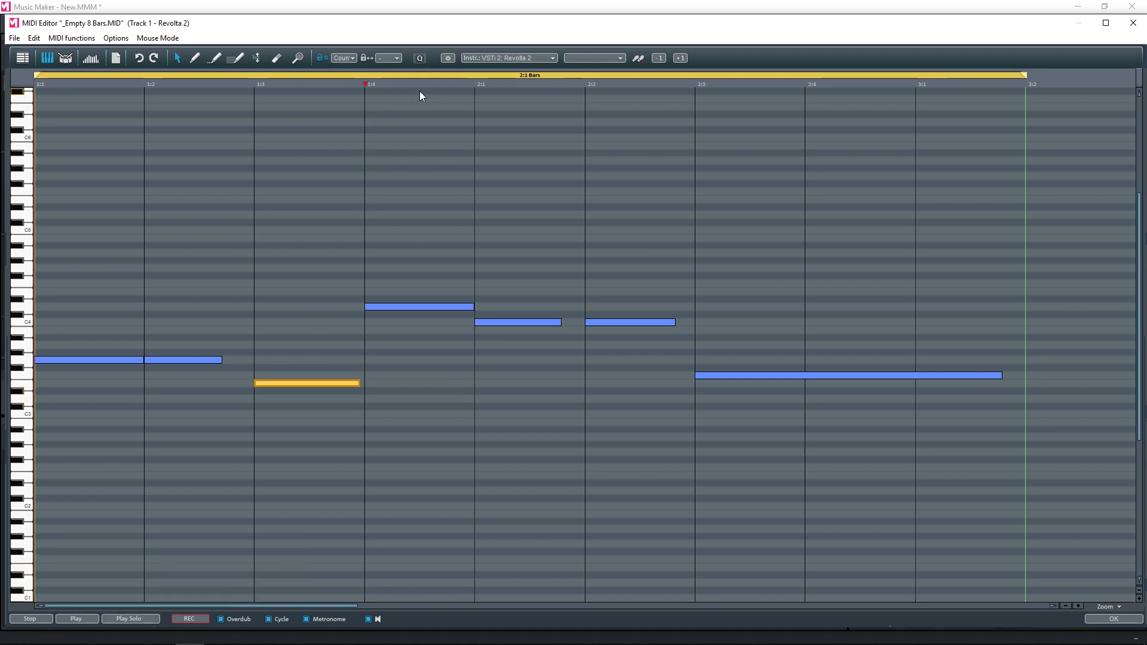
click(406, 305)
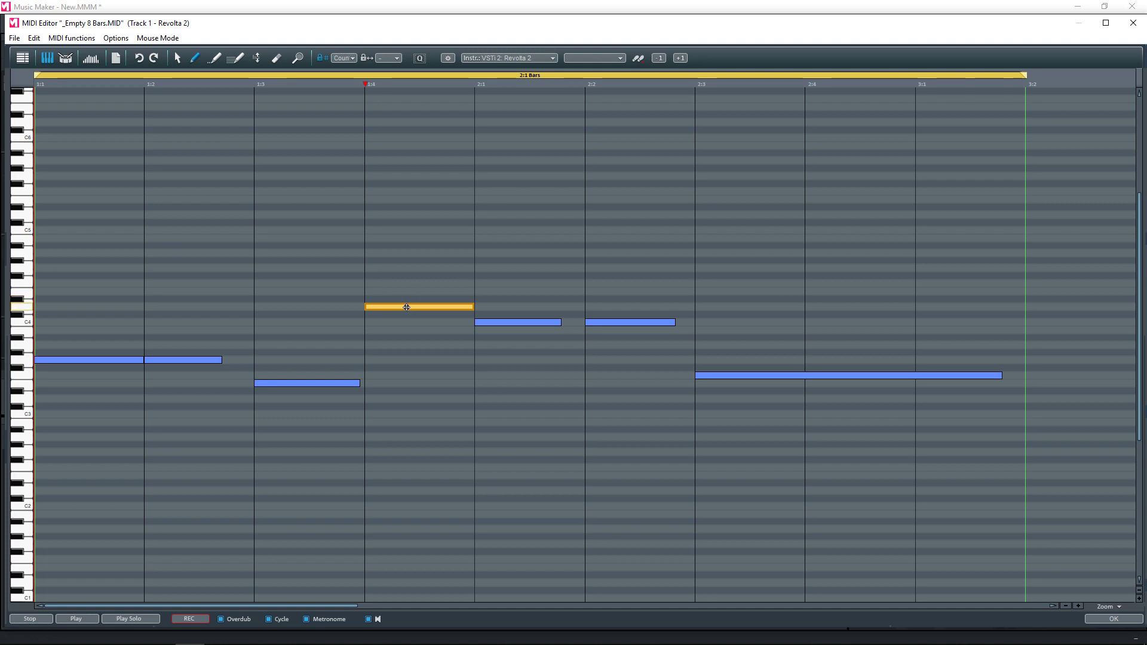
key(Delete)
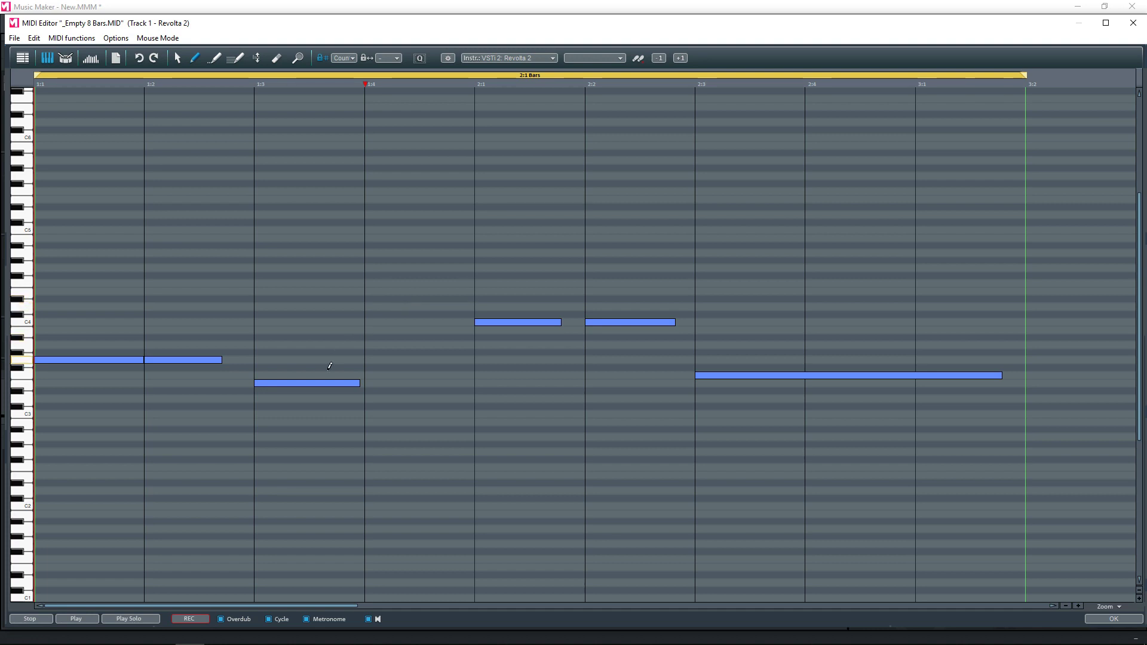
right_click(322, 384)
key(ctrl+z)
key(ctrl+z)
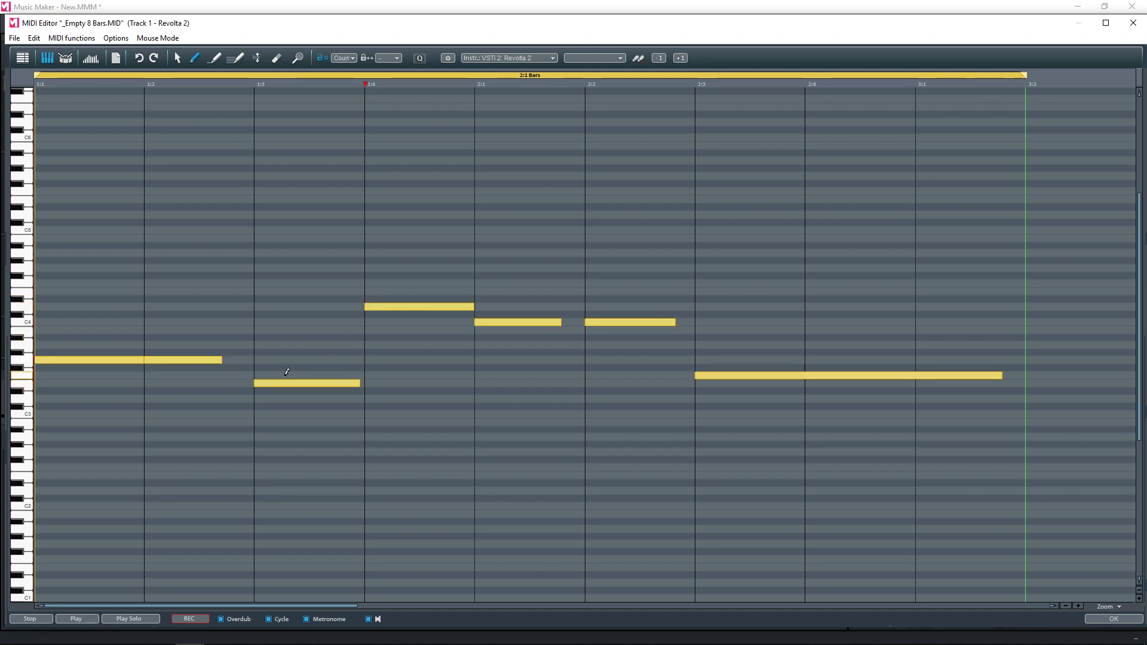
click(192, 359)
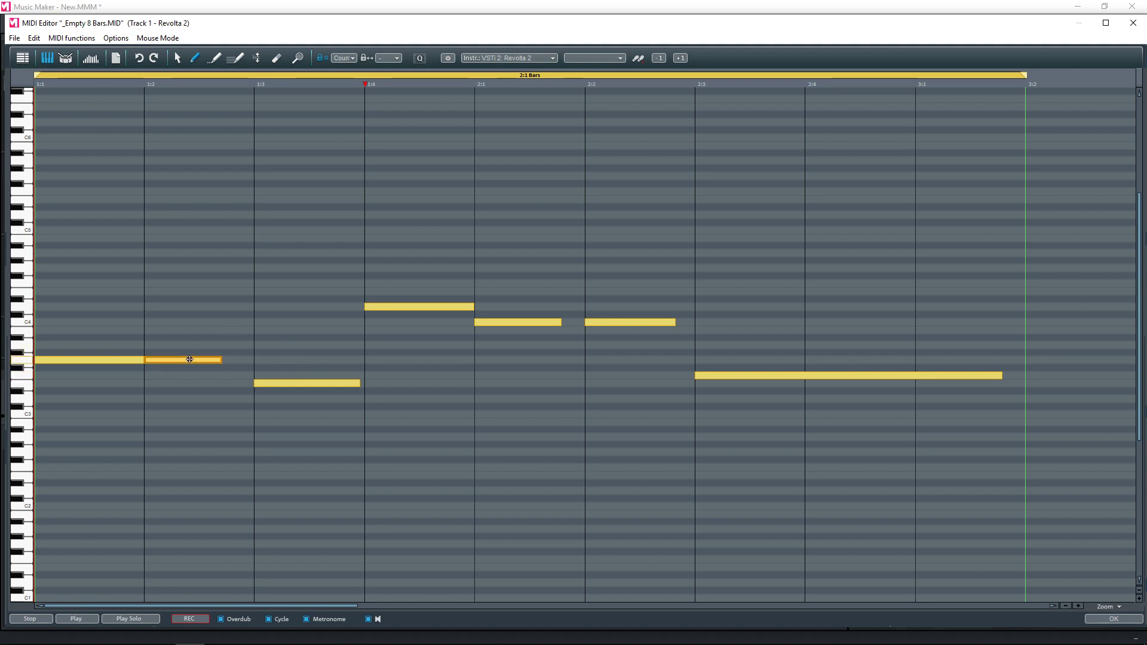
key(ctrl+a)
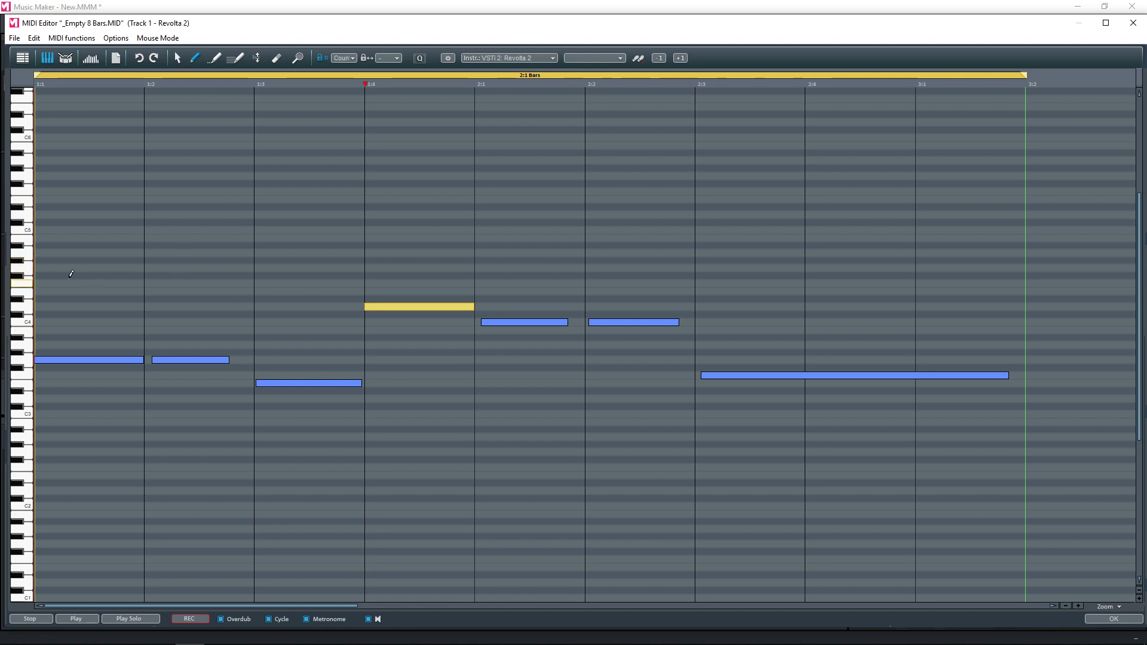
Draw four notes near the clip start: two long high notes and two short ones at beat 1:2.
drag(40, 254, 190, 266)
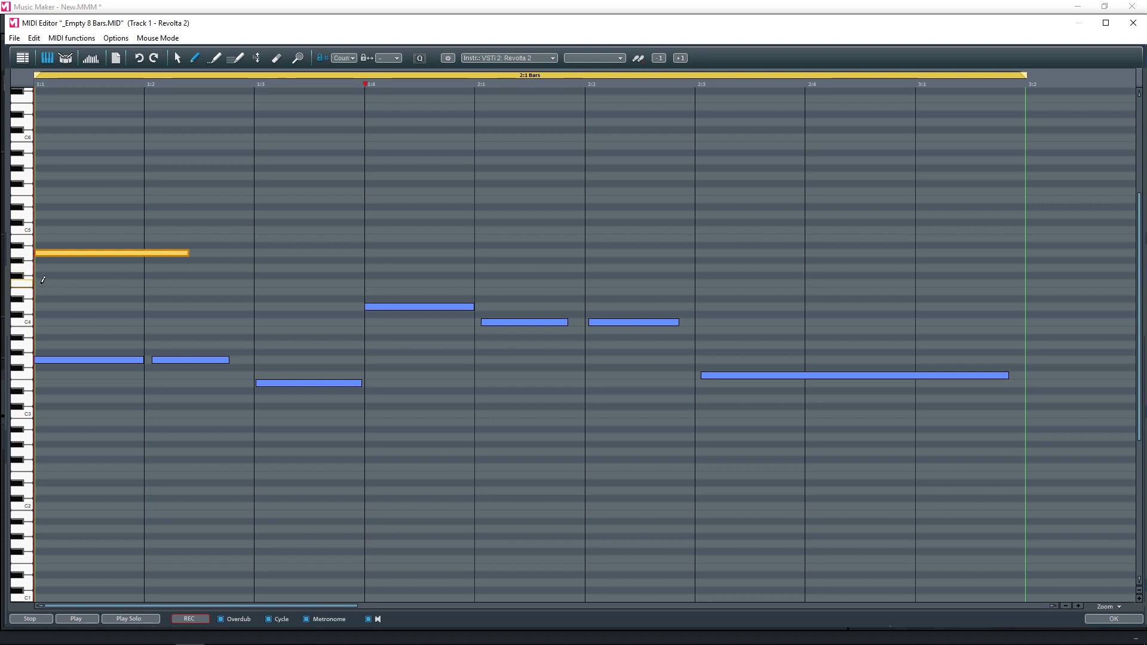
drag(41, 283, 189, 289)
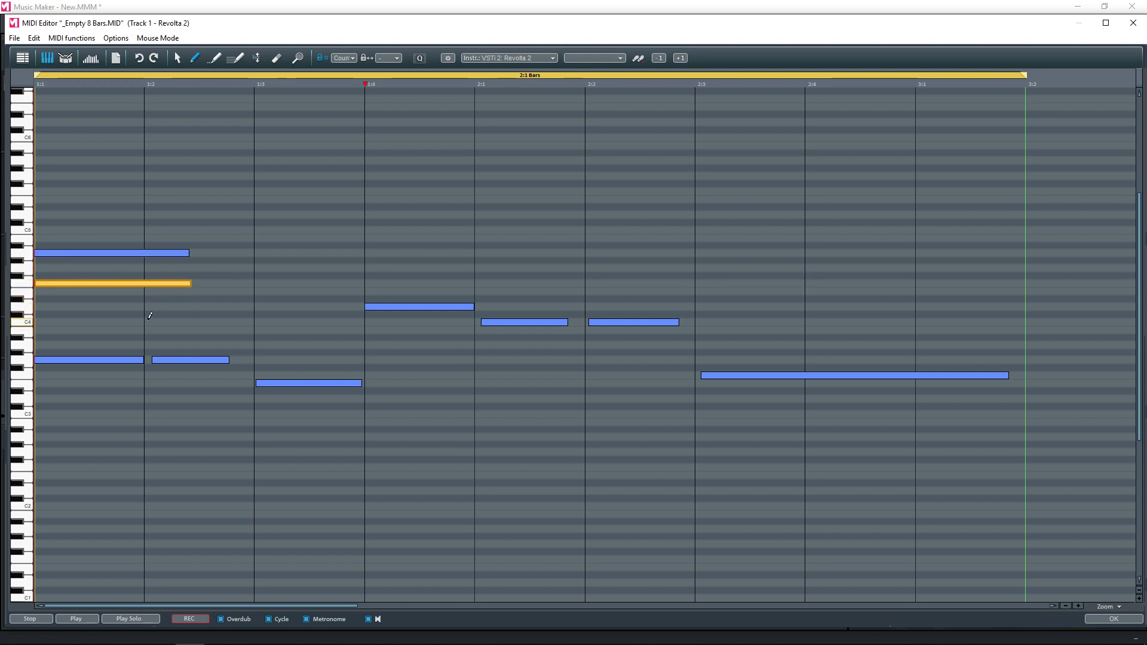
drag(147, 322, 185, 325)
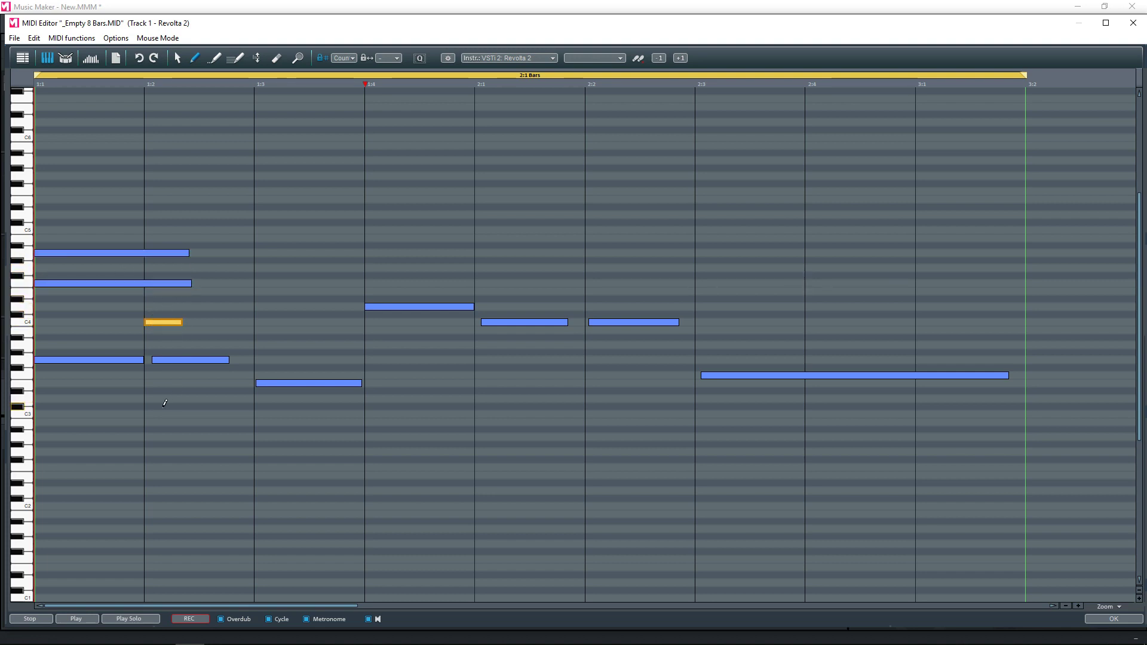
drag(147, 414, 197, 414)
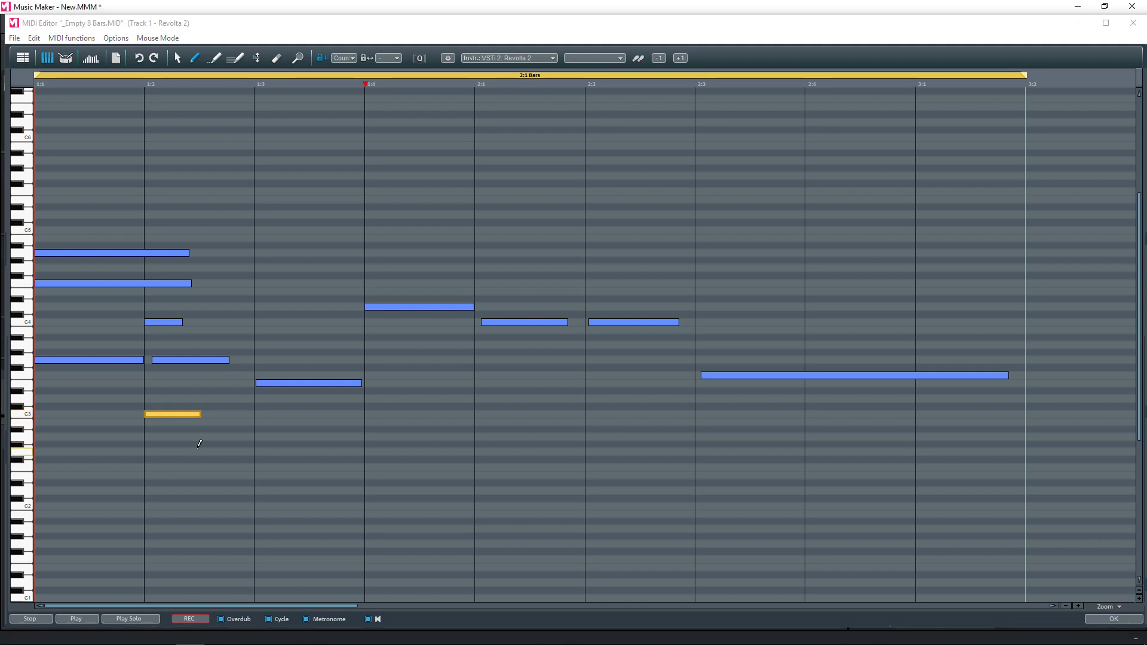
click(91, 58)
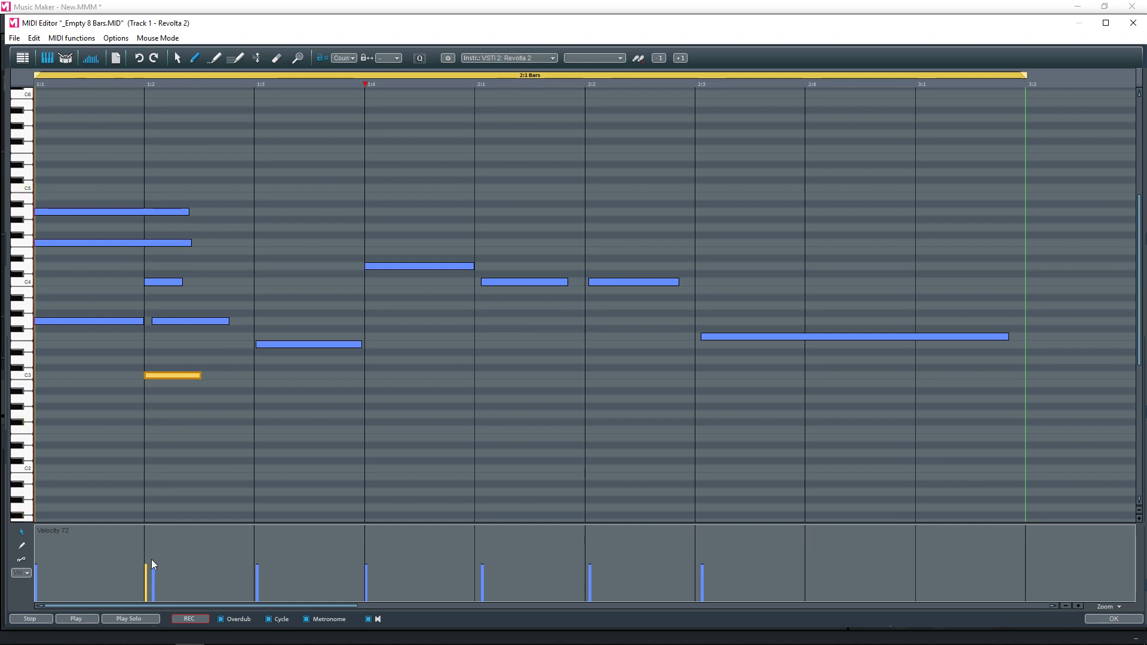
Raise the new low note's velocity and reshape the velocities of several later notes.
drag(147, 568, 147, 567)
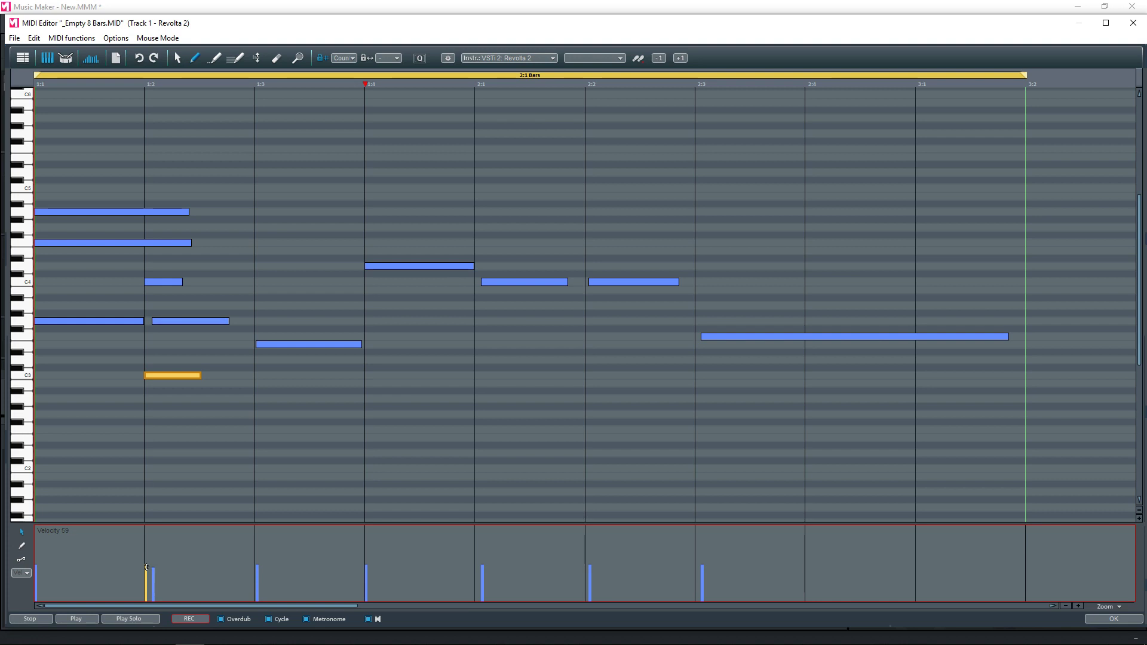
drag(145, 560, 145, 532)
drag(257, 570, 374, 525)
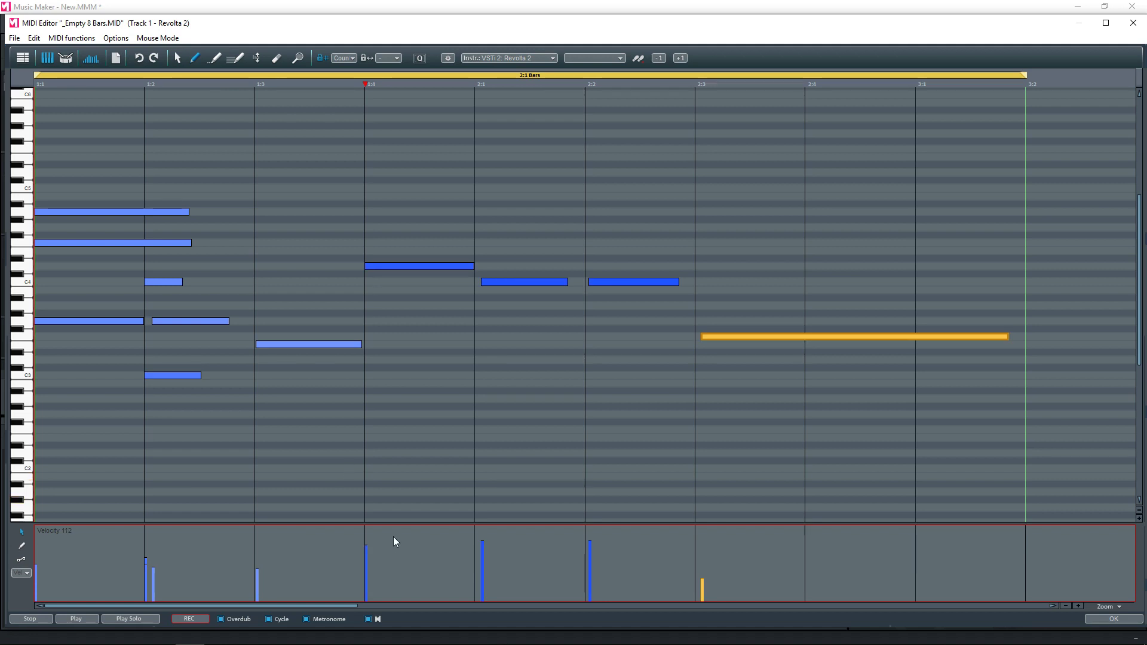
Shorten the bass clip to two bars and Ctrl-drag two copies after it on track 1.
click(1133, 23)
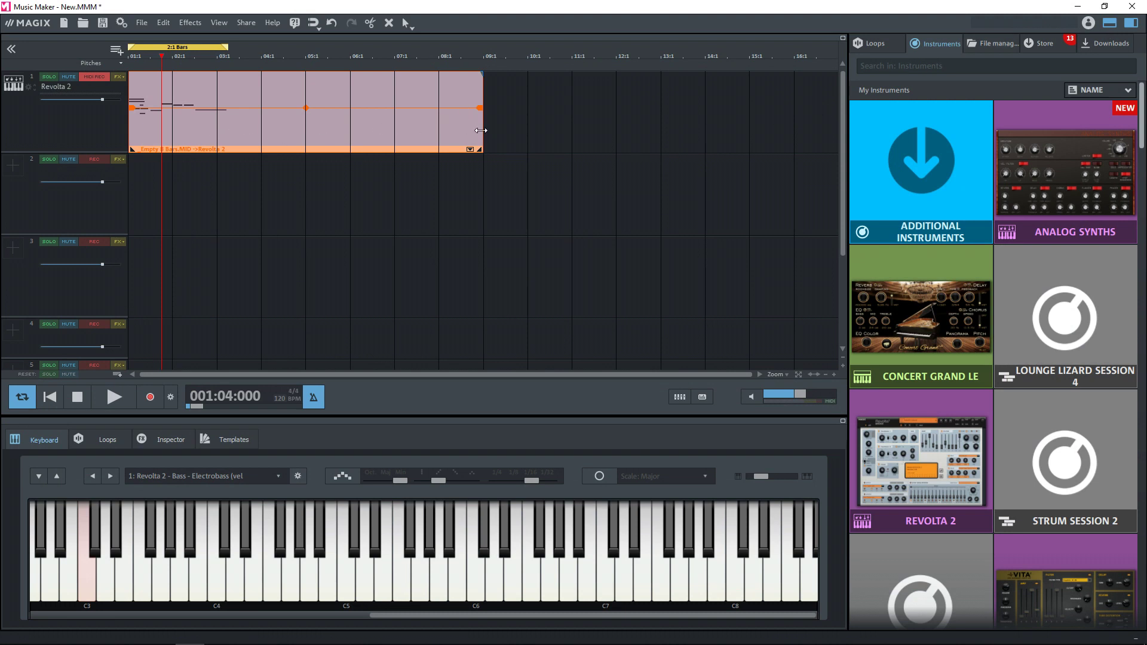
drag(478, 130, 284, 134)
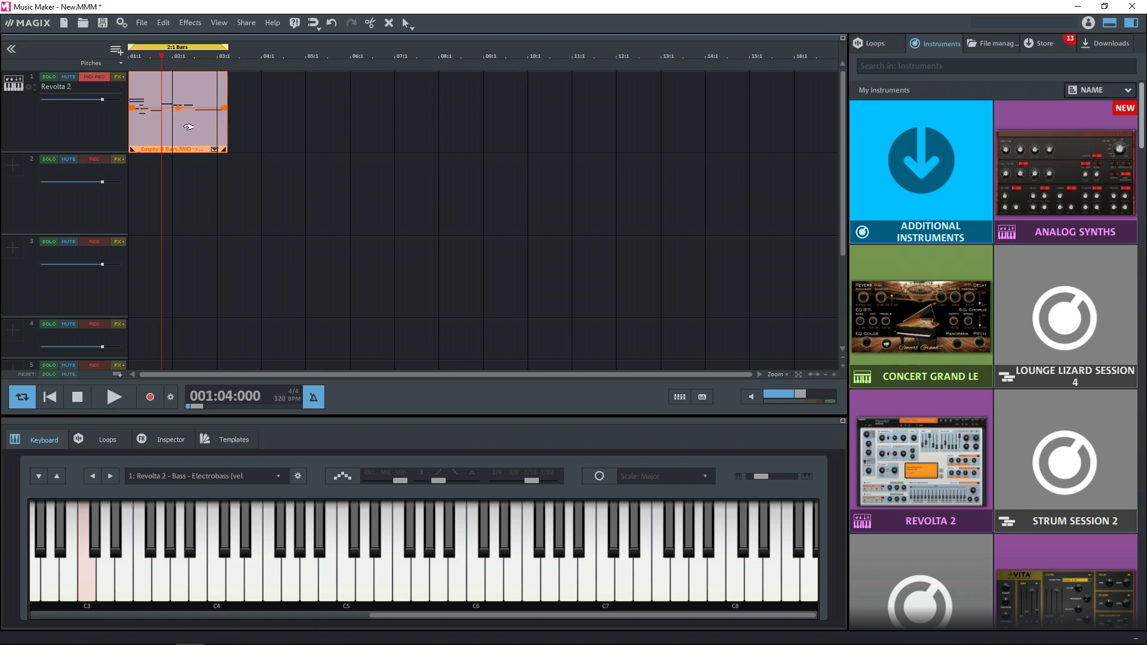
drag(187, 127, 280, 132)
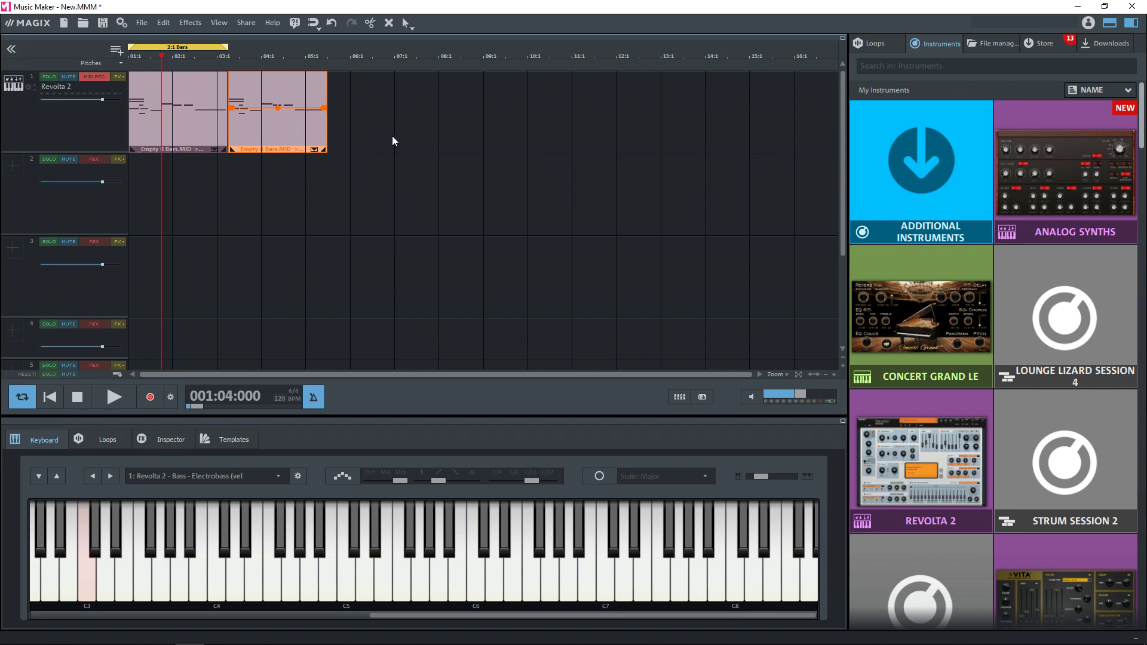
ctrl+drag(282, 128, 388, 144)
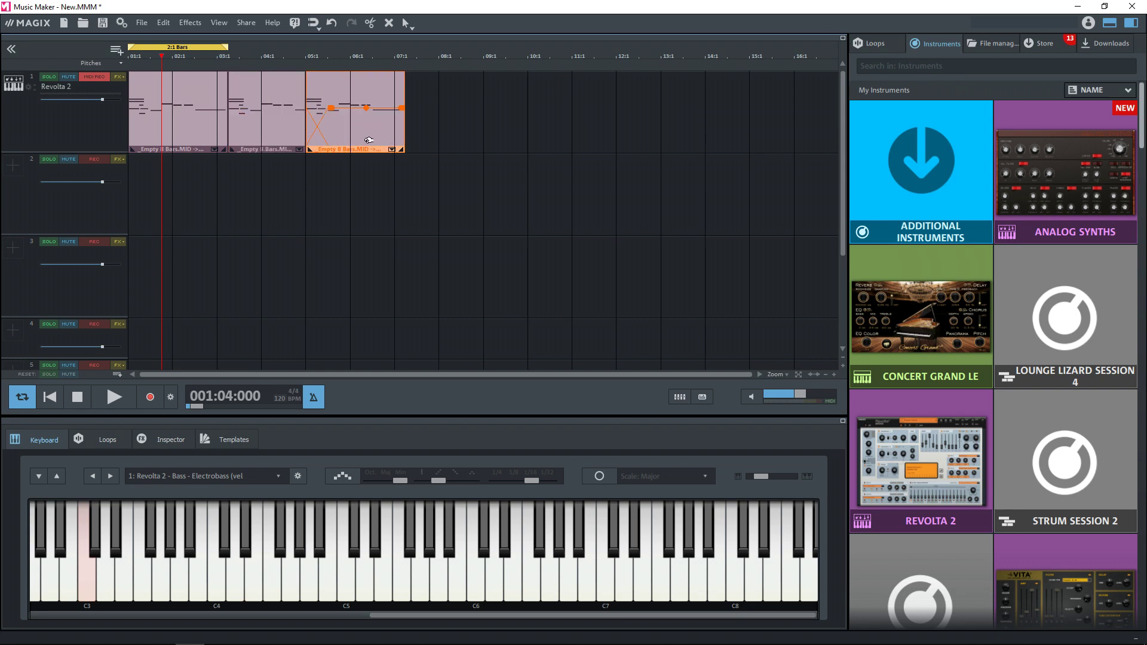